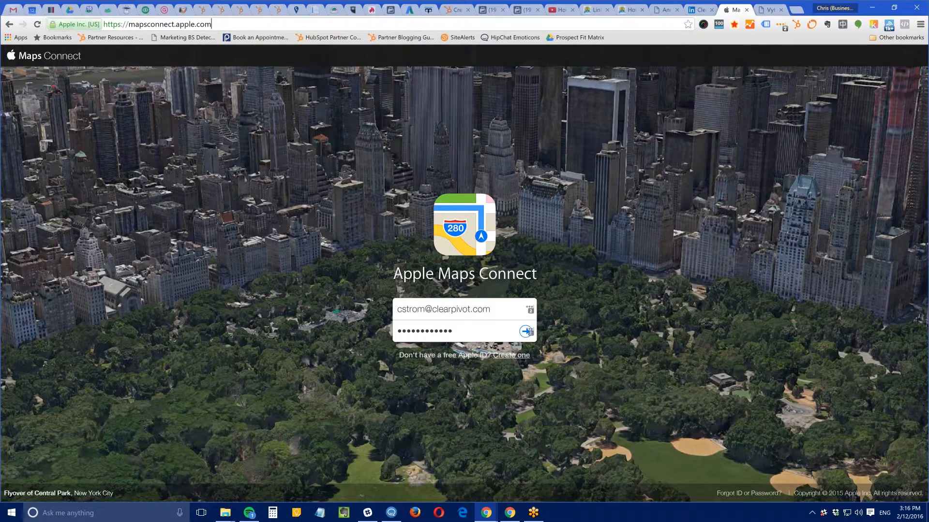
Sign in, go to View My Businesses, and start adding a business from the Denver search page
click(525, 331)
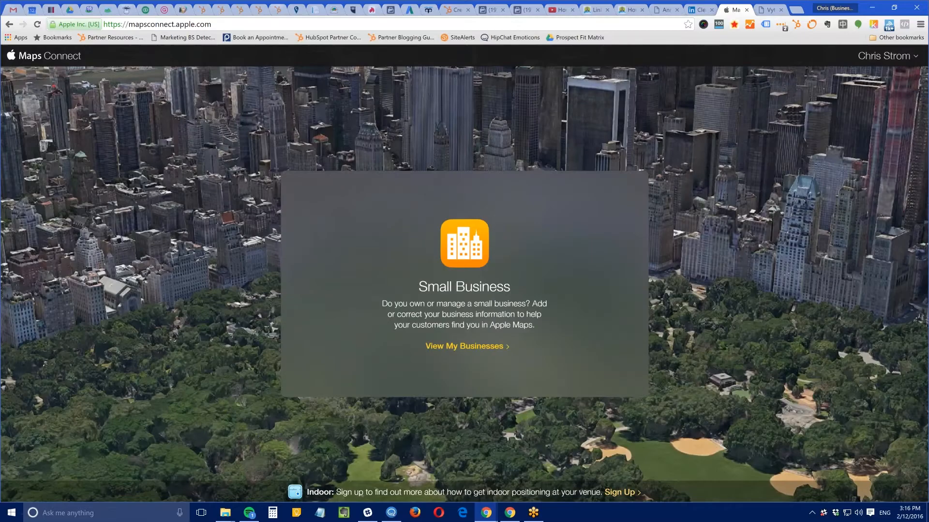
click(466, 346)
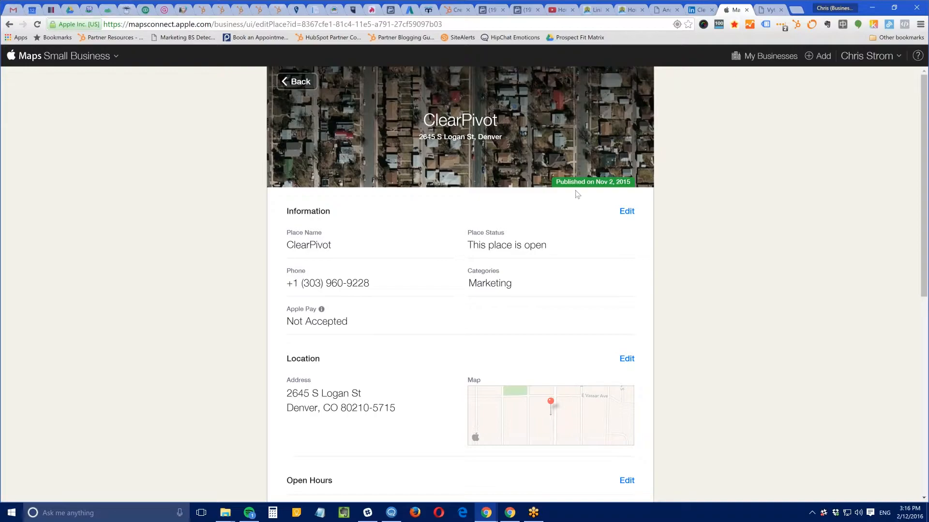
scroll(721, 292, down, 1)
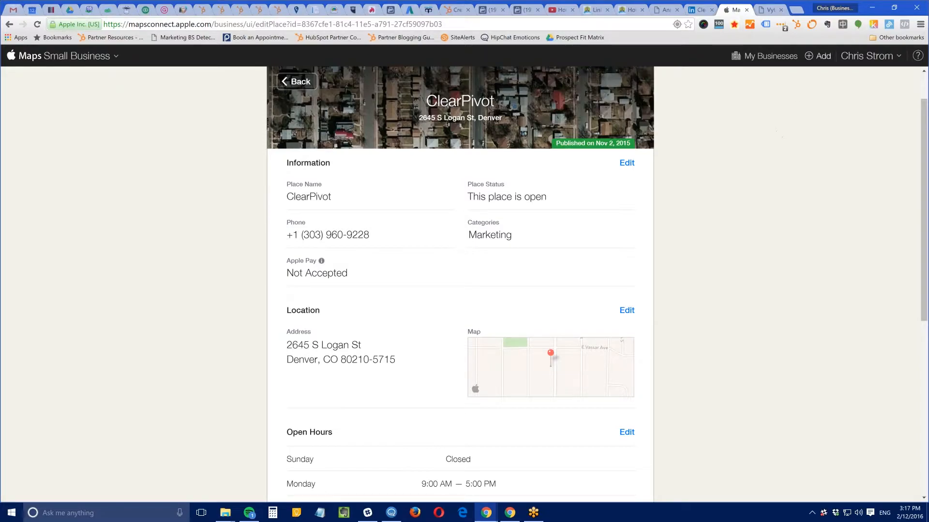
click(817, 56)
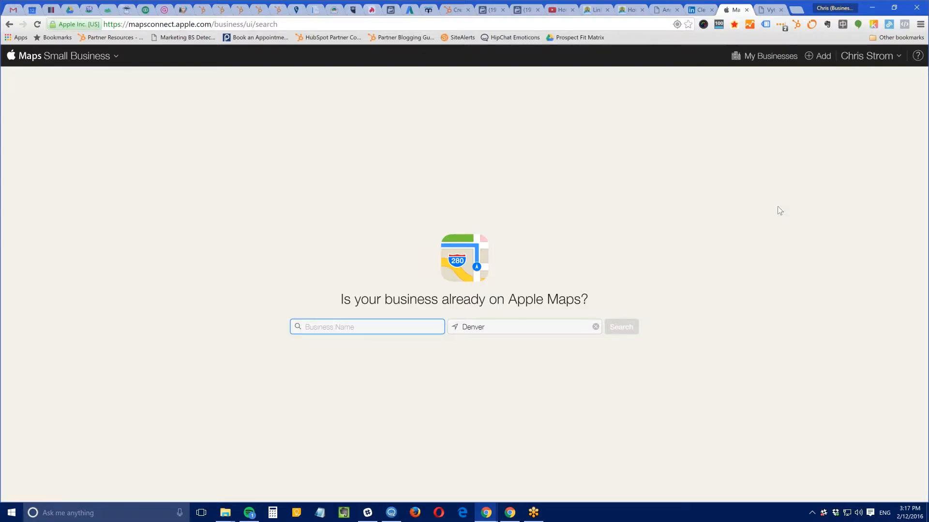
Search for 'coffee' businesses in Denver, then start a new listing below the results
text(coffee)
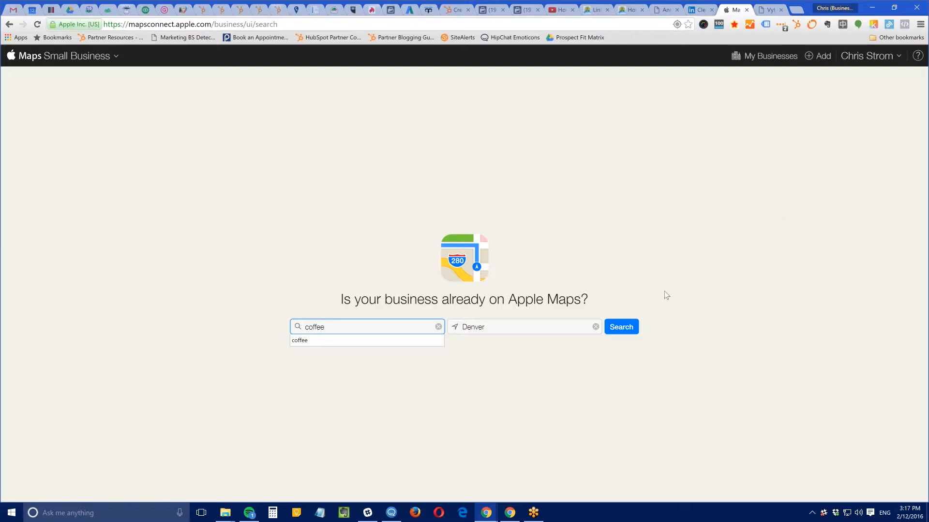
click(485, 327)
click(626, 327)
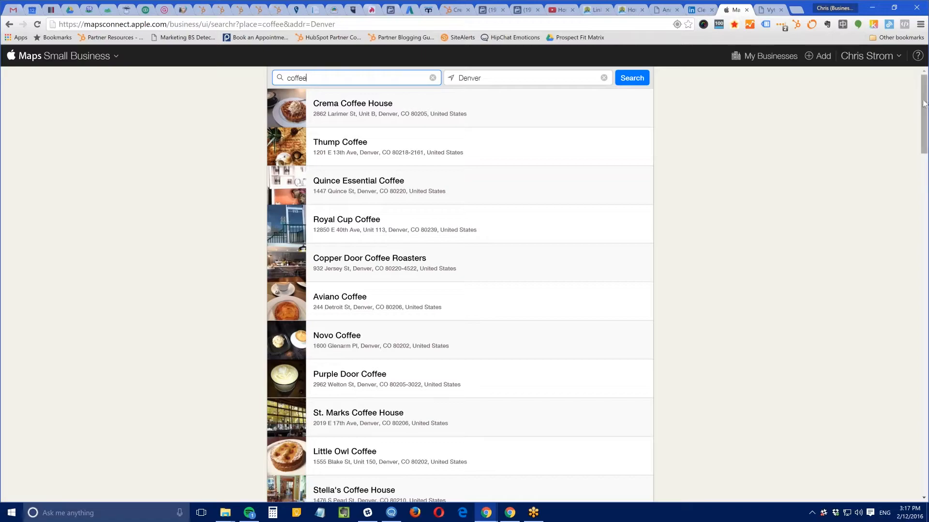
scroll(911, 183, down, 1)
scroll(910, 183, down, 20)
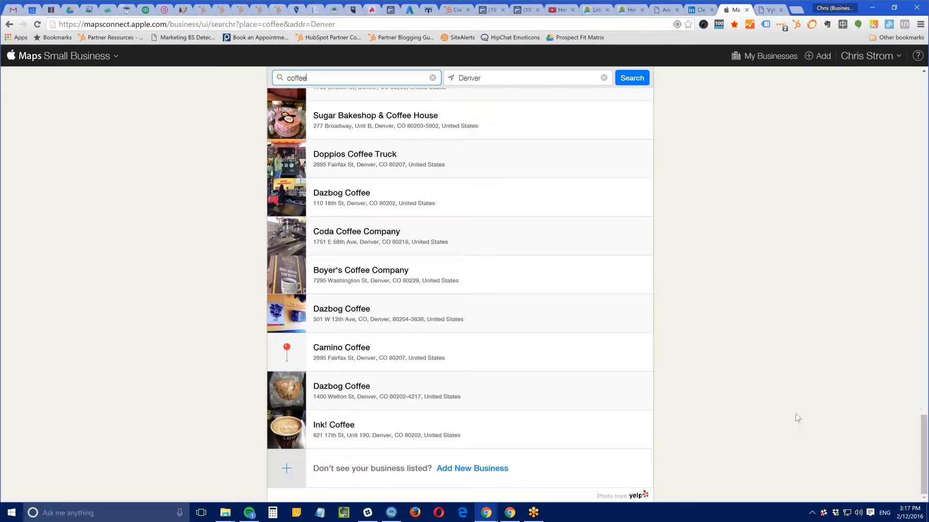
click(472, 473)
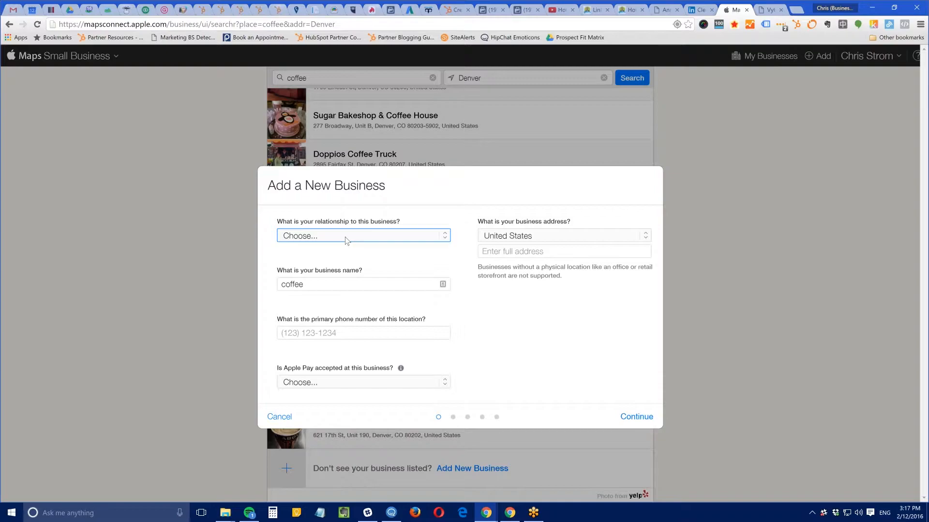
Set relationship to Business Owner, rename the business 'Chris' Coffee' and enter its phone number
click(344, 237)
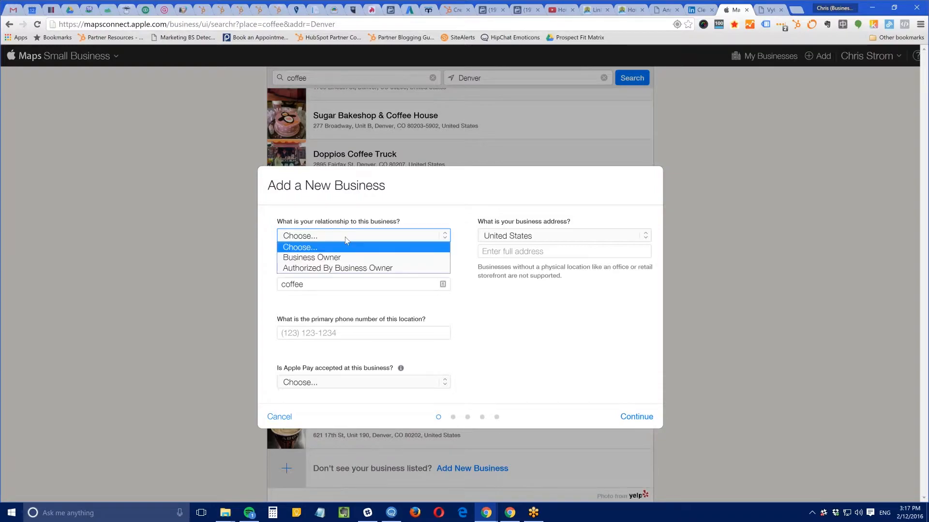
click(339, 257)
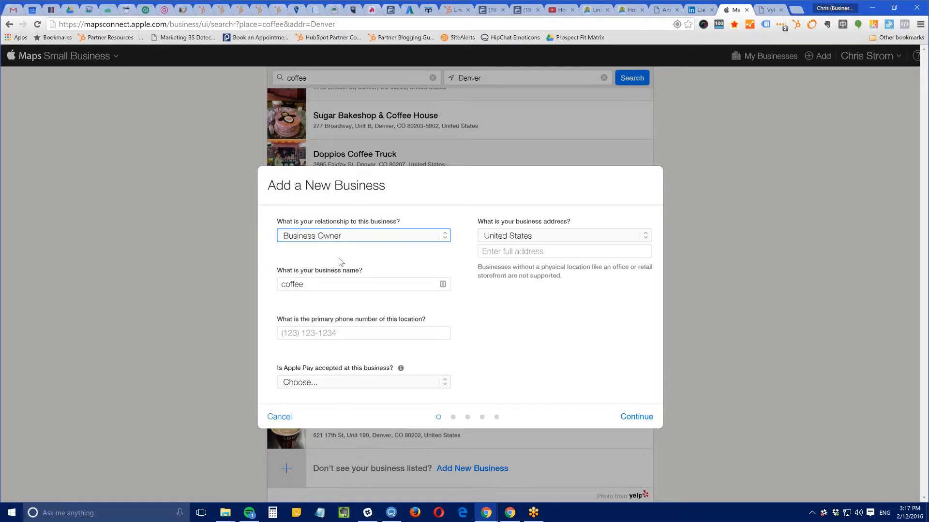
double_click(331, 285)
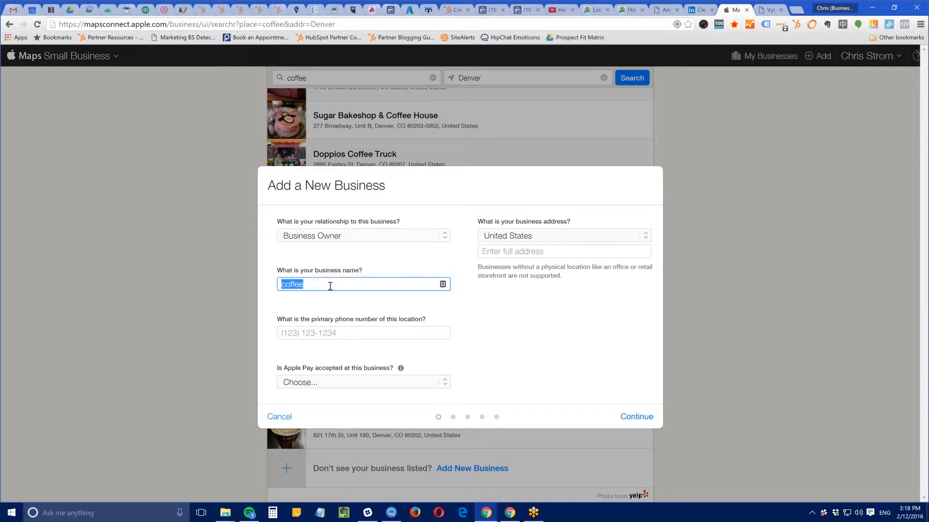
text(Chris' Coffee)
key(Tab)
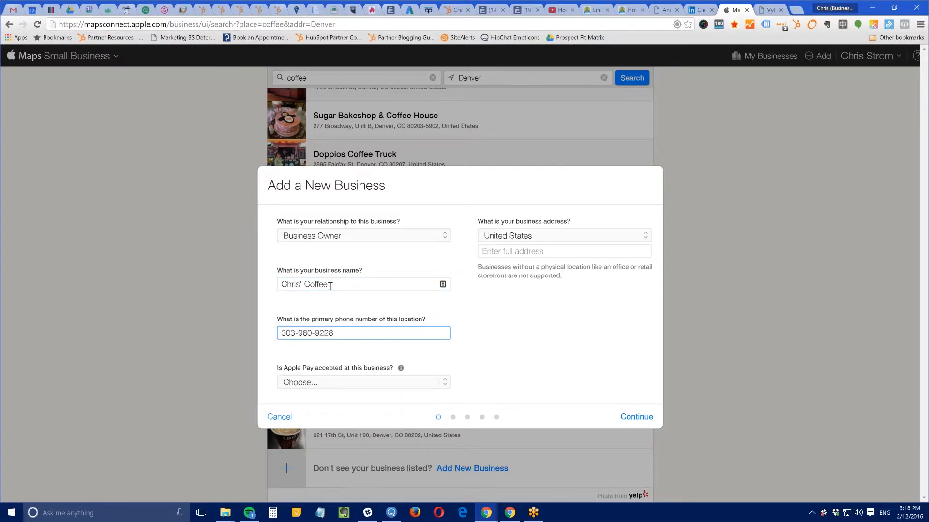
key(Tab)
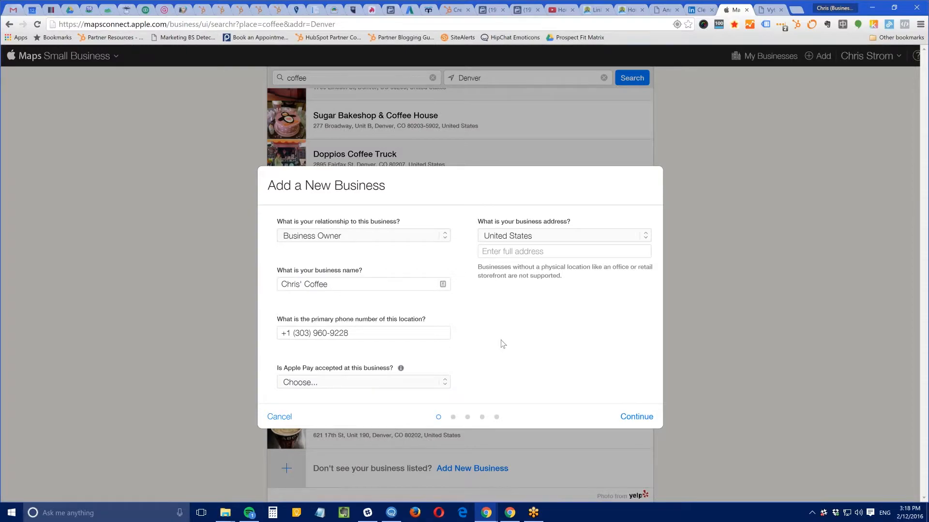
Mark Apple Pay as Accepted and decline the Apple Pay decals offer
click(391, 382)
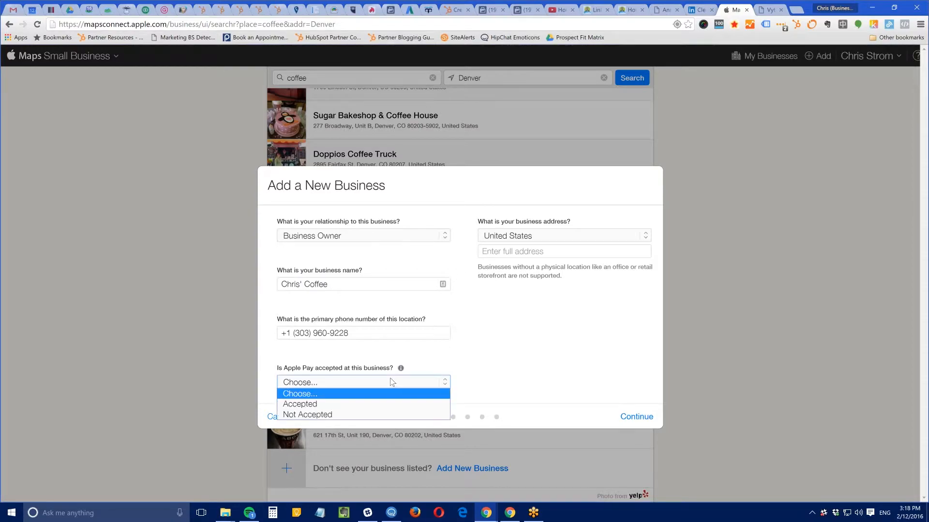
click(348, 405)
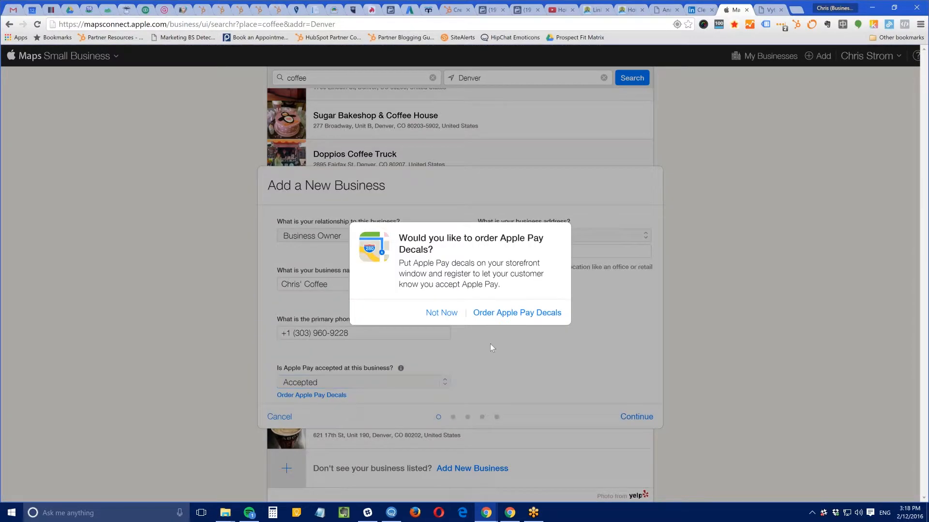
click(449, 313)
Enter the business street address, accept the suggestion and continue to location confirmation
click(512, 251)
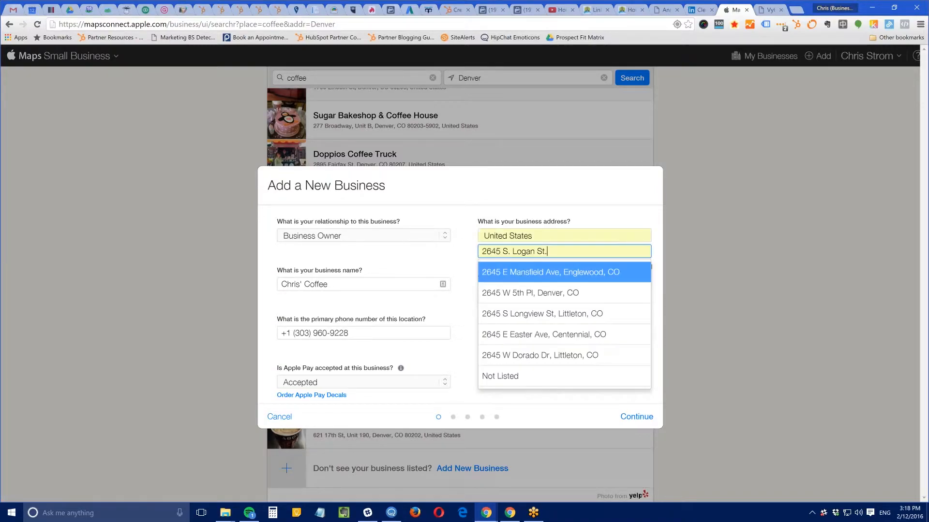
click(467, 304)
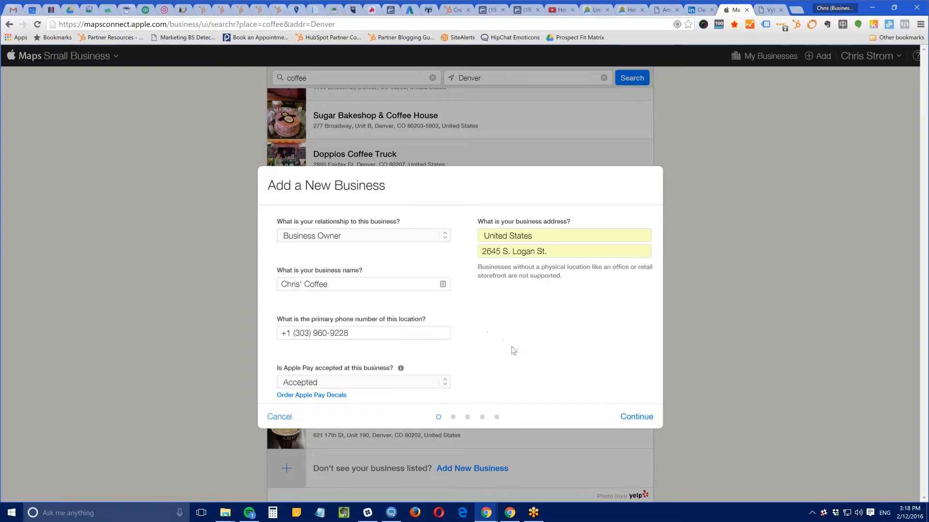
click(635, 421)
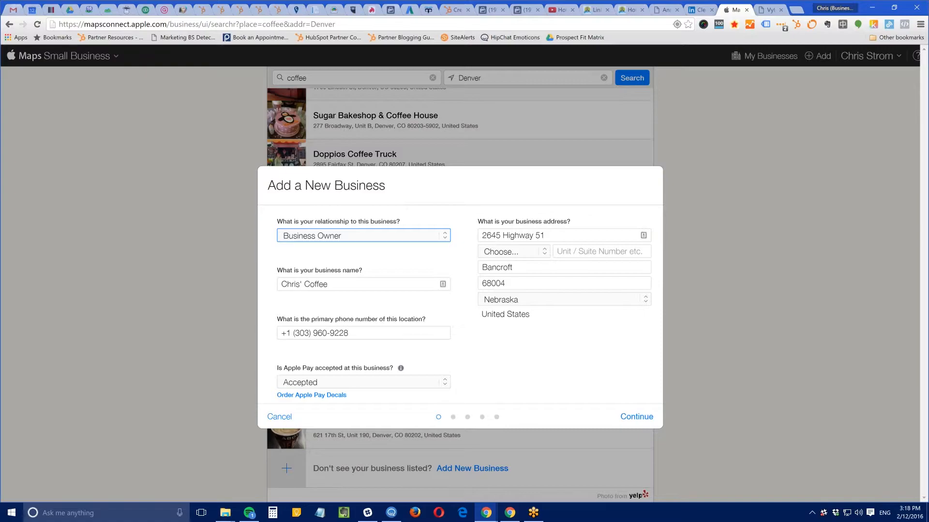
click(633, 417)
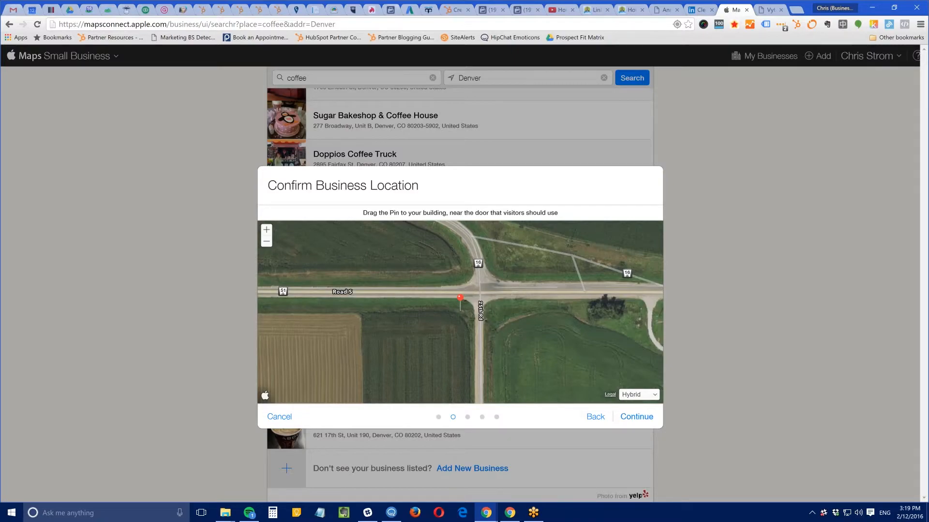
Zoom the map out two levels, drag the pin onto Road 5 and confirm the location
click(265, 242)
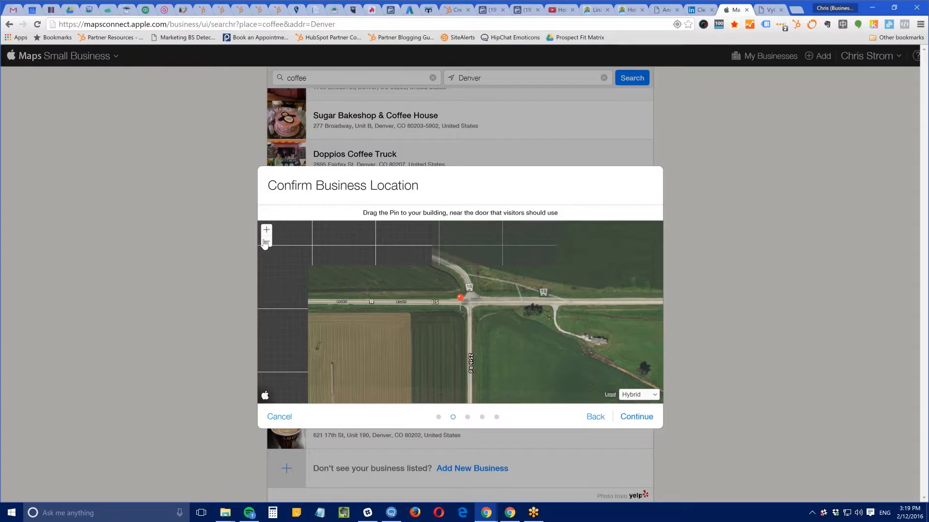
click(266, 241)
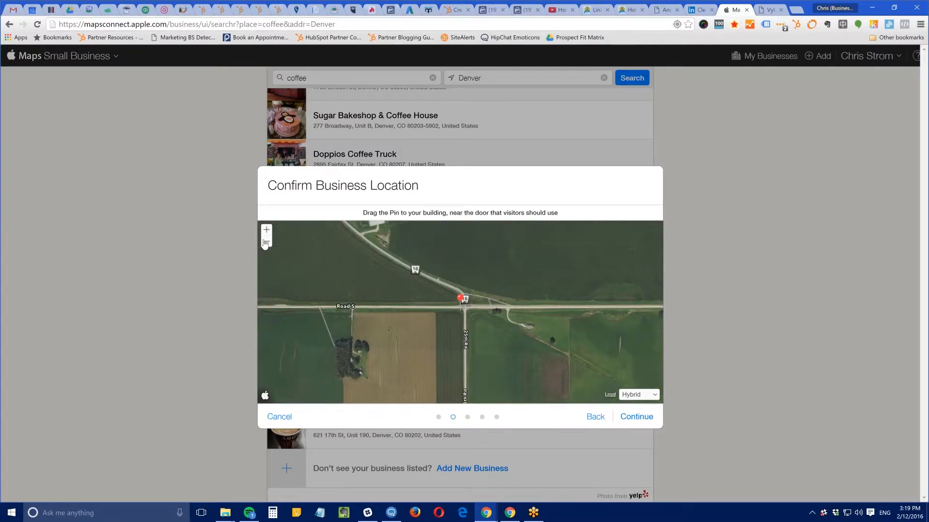
mouse_move(462, 303)
mouse_down()
mouse_move(437, 293)
mouse_move(396, 296)
mouse_move(469, 296)
mouse_move(314, 309)
mouse_move(346, 296)
mouse_up()
click(637, 418)
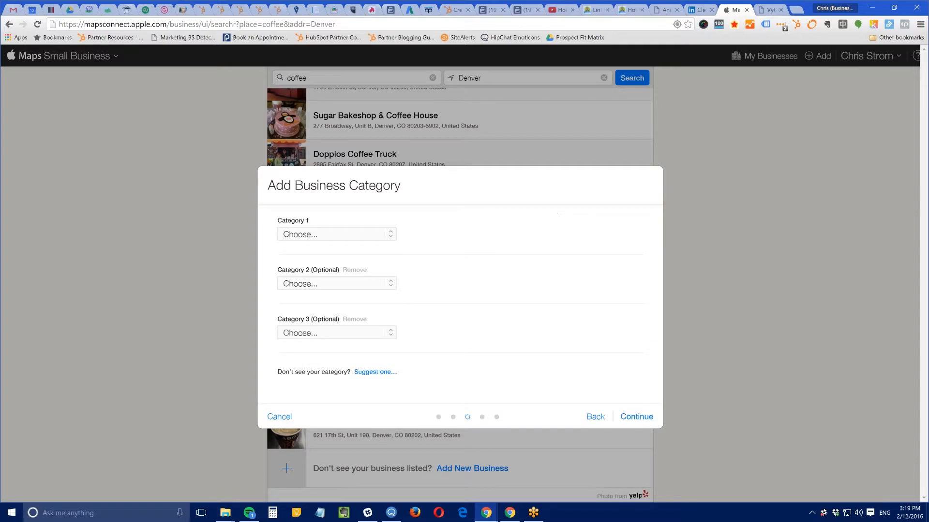
Set Category 1 to Food – Coffee & Tea
click(369, 237)
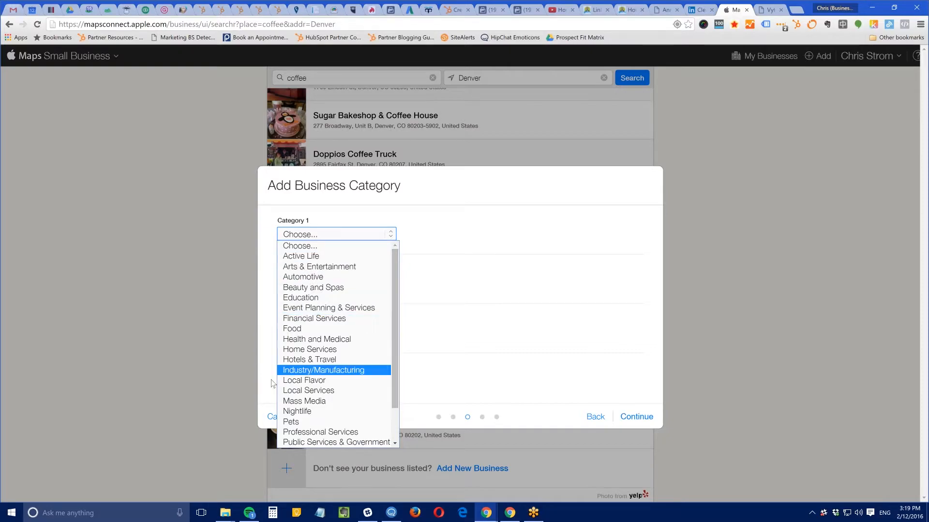
scroll(315, 400, down, 2)
scroll(316, 400, up, 2)
click(315, 331)
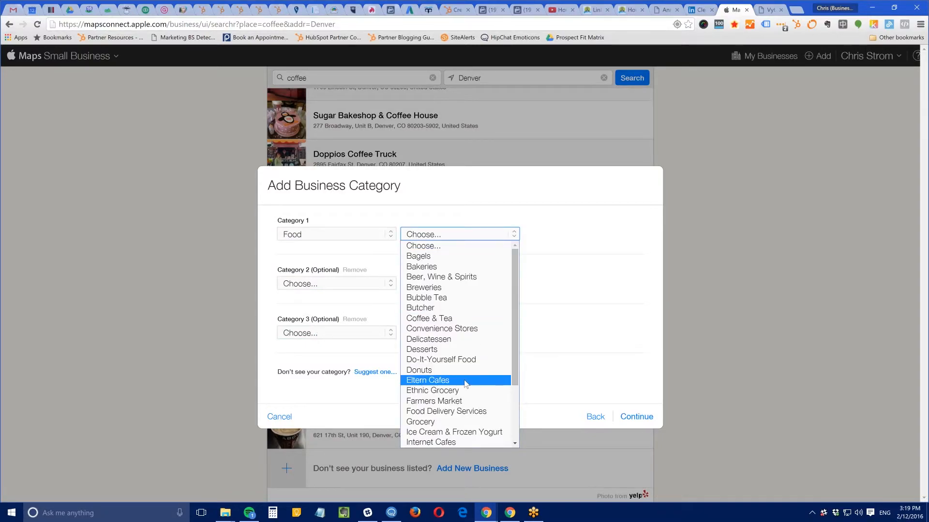
click(450, 321)
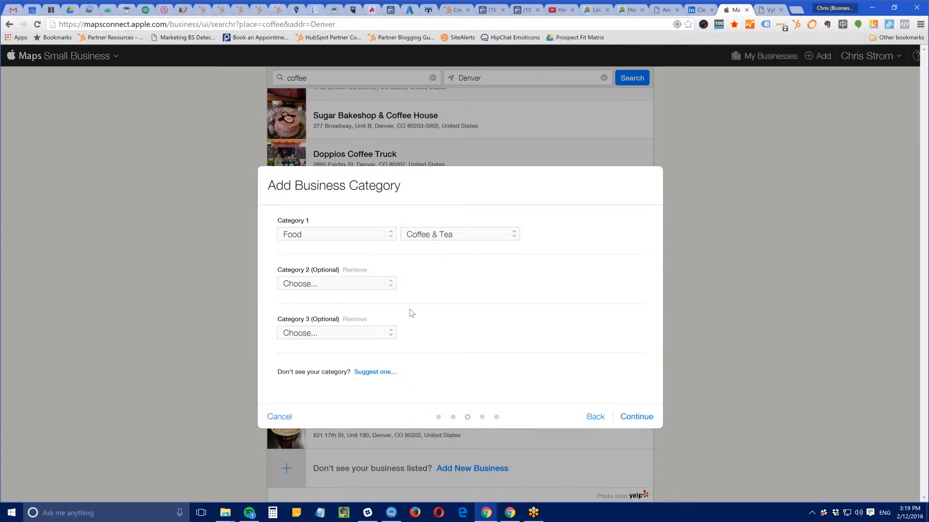
Set Category 2 to Arts & Entertainment – Art Galleries and continue to open hours
click(371, 286)
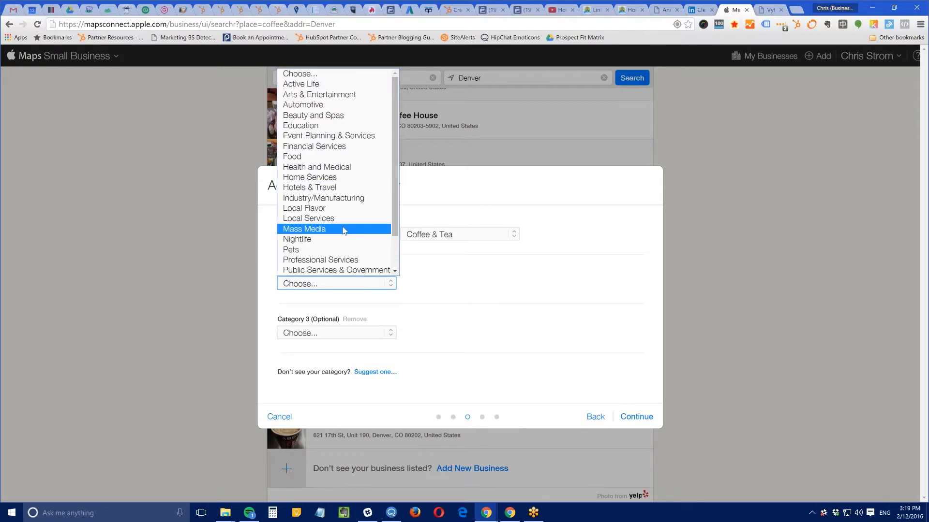
click(312, 96)
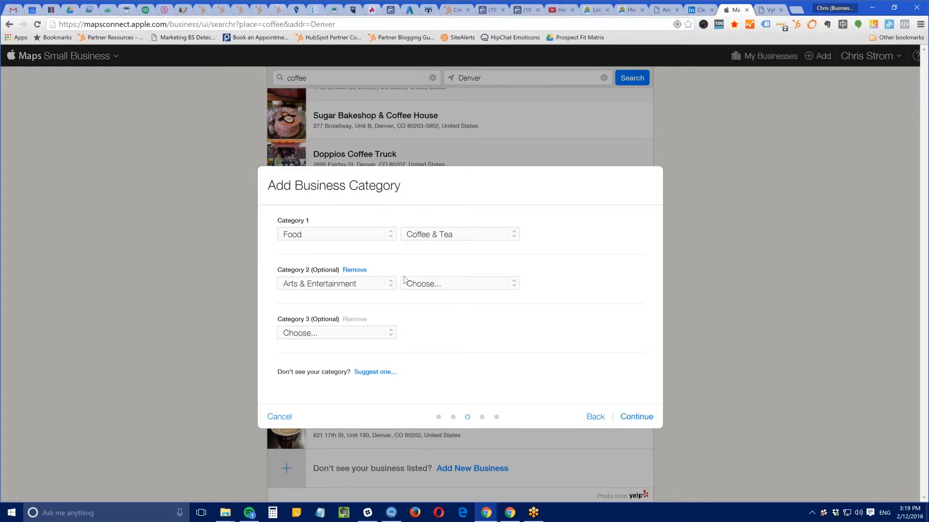
click(420, 285)
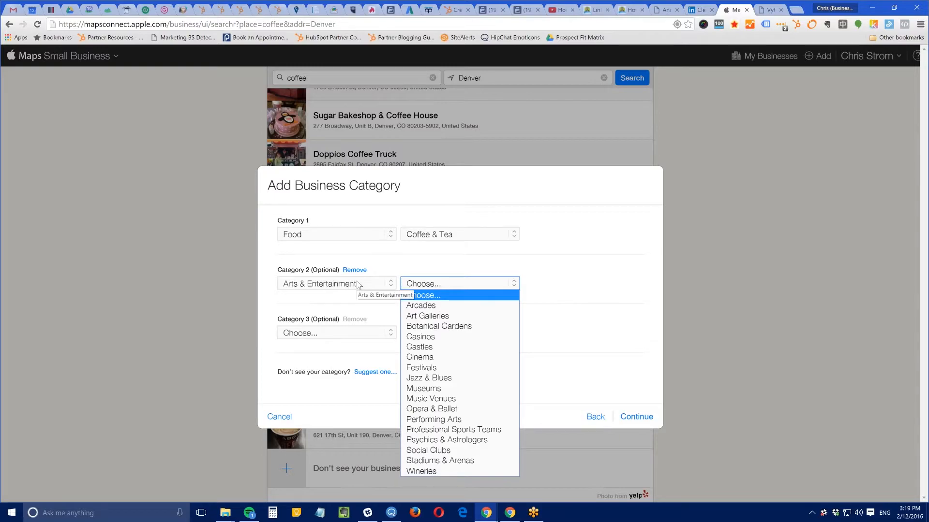
click(430, 317)
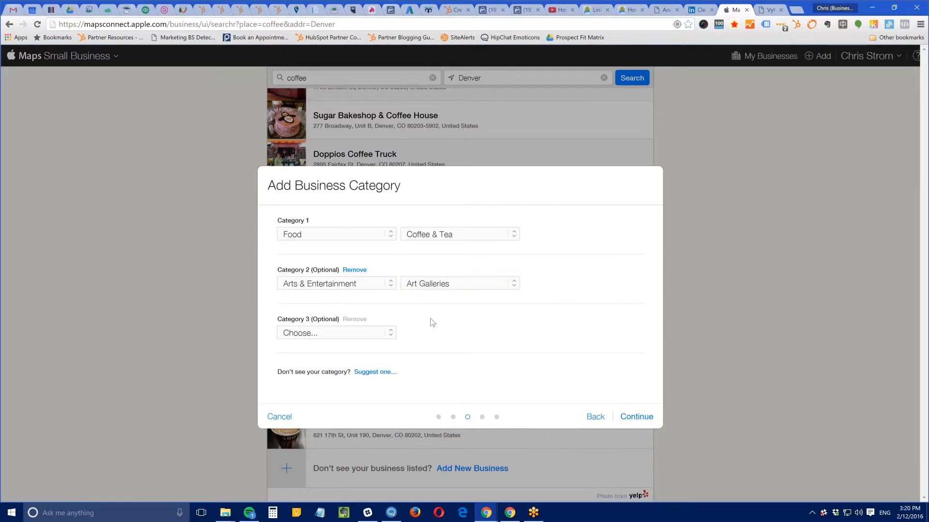
click(637, 417)
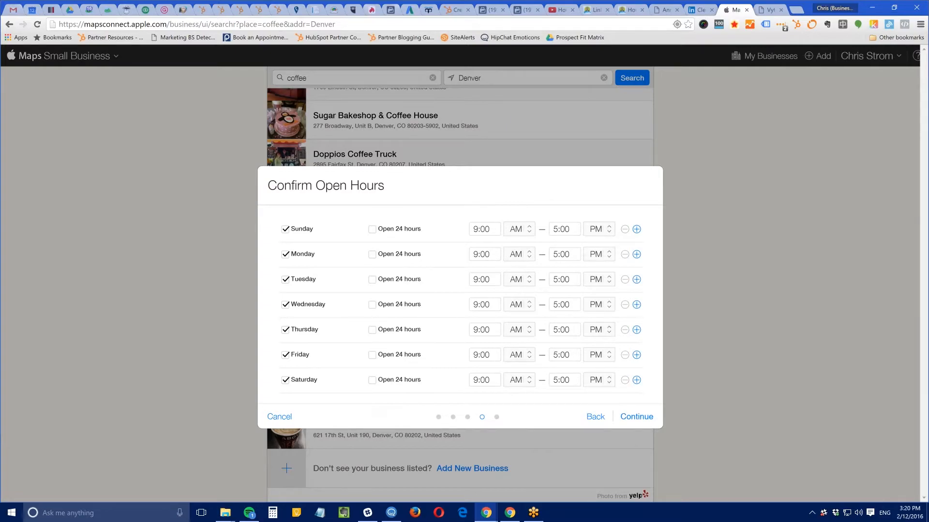
Mark Sunday closed and set Monday through Wednesday closing times to 7:00
click(285, 230)
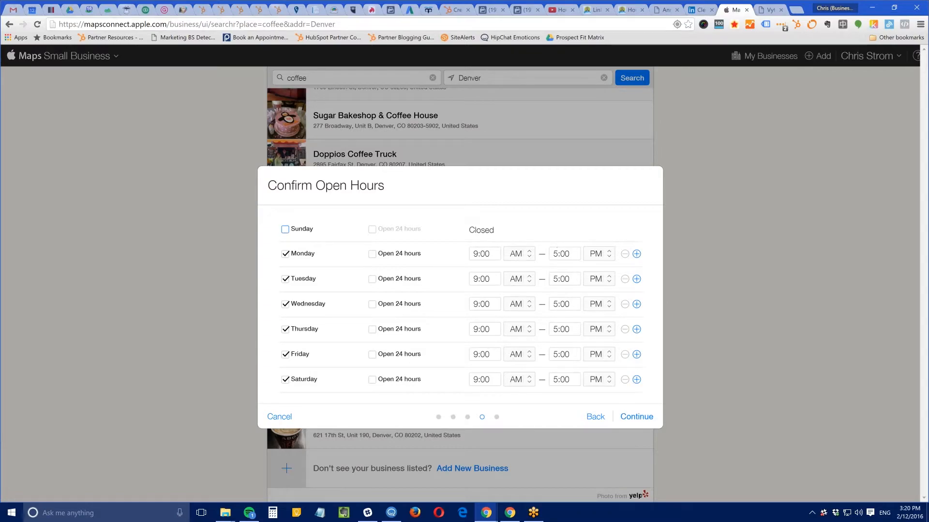
click(551, 250)
text(7:00)
key(Tab)
key(Tab)
key(Tab)
key(Tab)
key(Tab)
key(Tab)
key(Tab)
text(7:00)
key(Tab)
key(Tab)
key(Tab)
key(Tab)
key(Tab)
key(Tab)
key(Tab)
text(7:00)
key(Tab)
key(Tab)
key(Tab)
key(Tab)
key(Tab)
key(Tab)
key(Tab)
key(Tab)
key(Tab)
key(Tab)
Edit Thursday's closing time and add a second Thursday range starting at 1:00
drag(574, 329, 536, 353)
text(7:007:00)
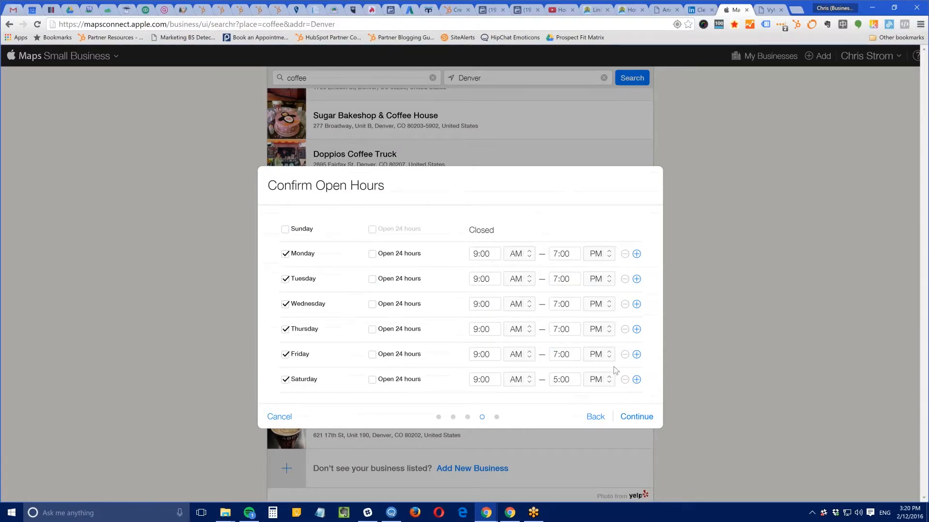
click(636, 331)
click(485, 346)
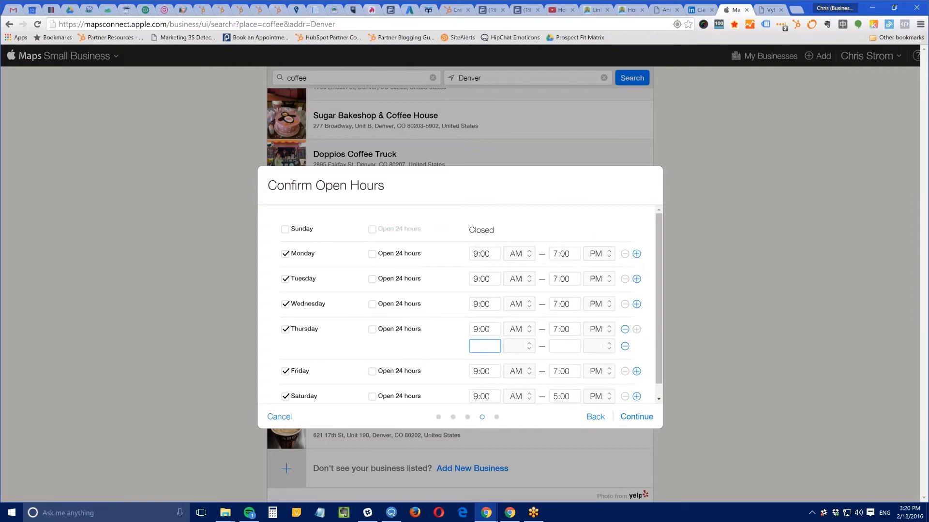
key(Return)
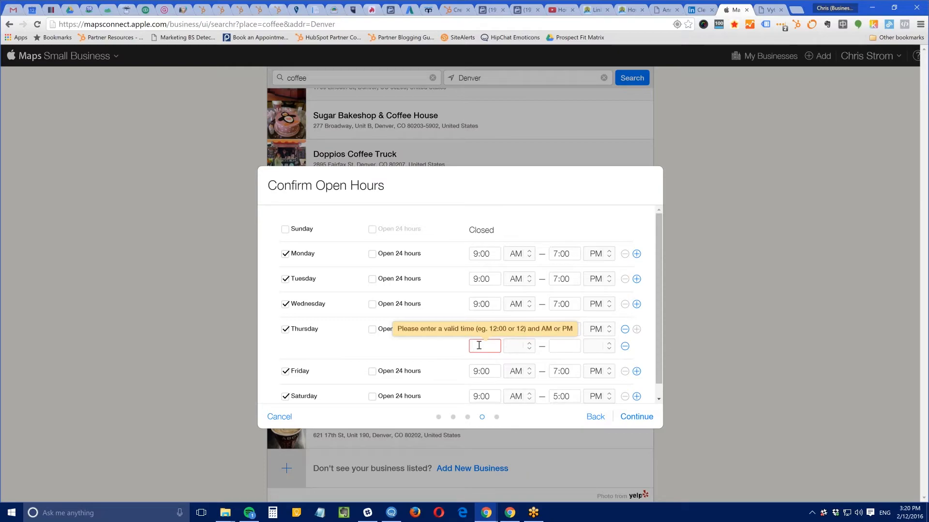
text(1)
key(Tab)
Set Thursday's closing to 11:00 and the second range to 1:00 PM–7, accepting the change
click(574, 329)
text(11)
key(Tab)
click(530, 345)
click(530, 346)
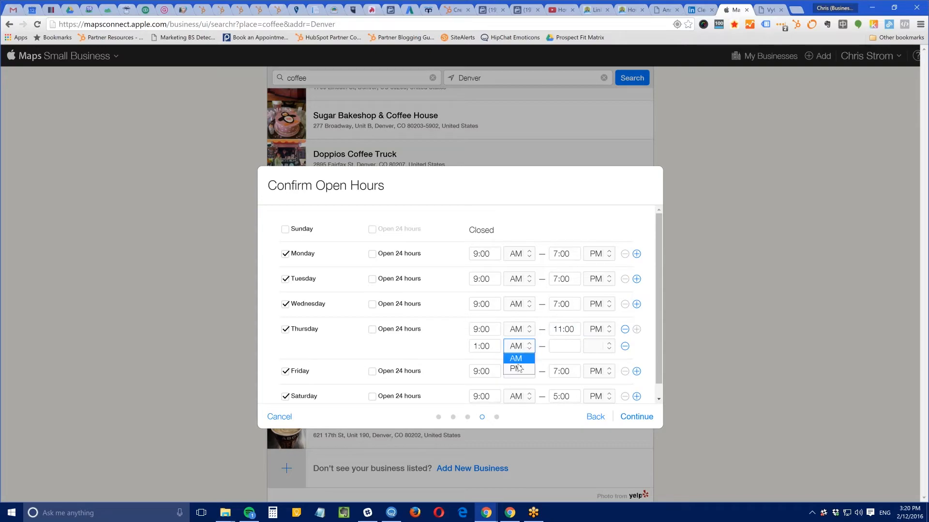
click(519, 368)
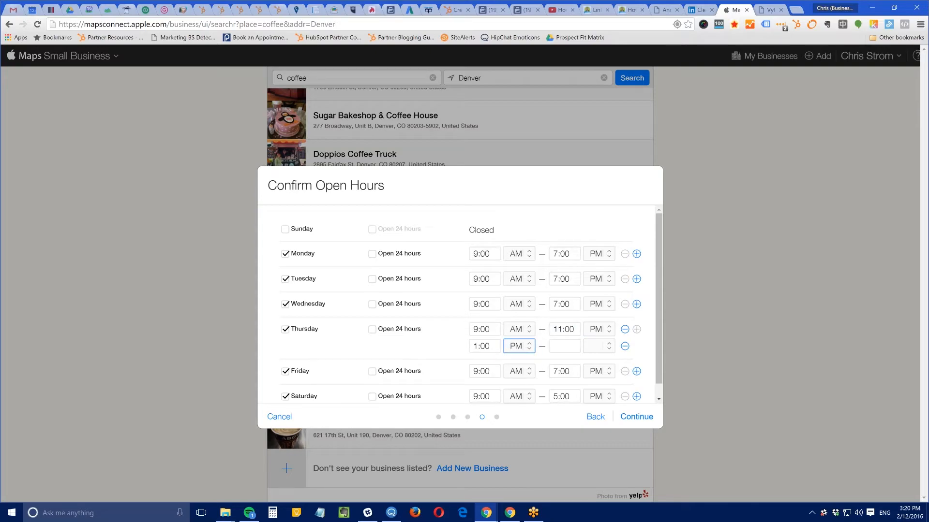
click(558, 347)
text(7)
click(551, 287)
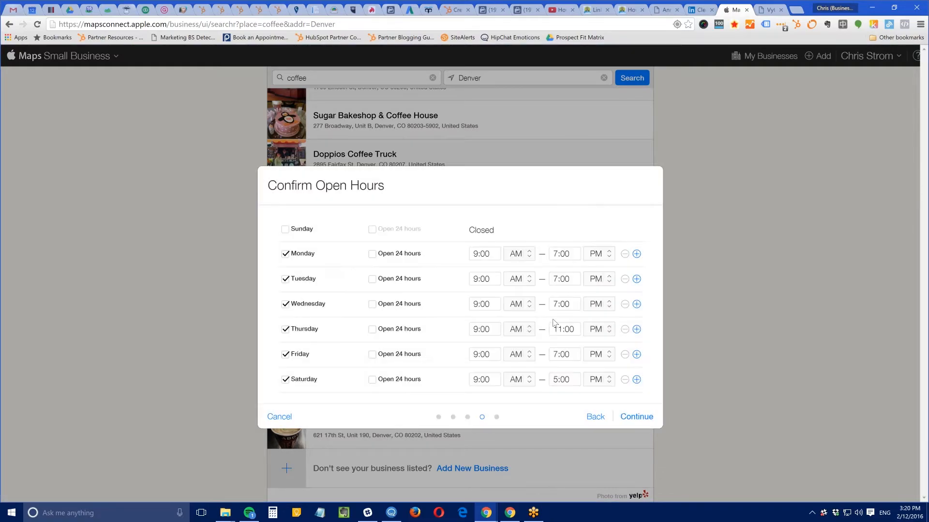
Set Saturday's closing time to 10:00 and confirm the open hours
drag(574, 377, 539, 381)
text(10)
key(Tab)
click(561, 213)
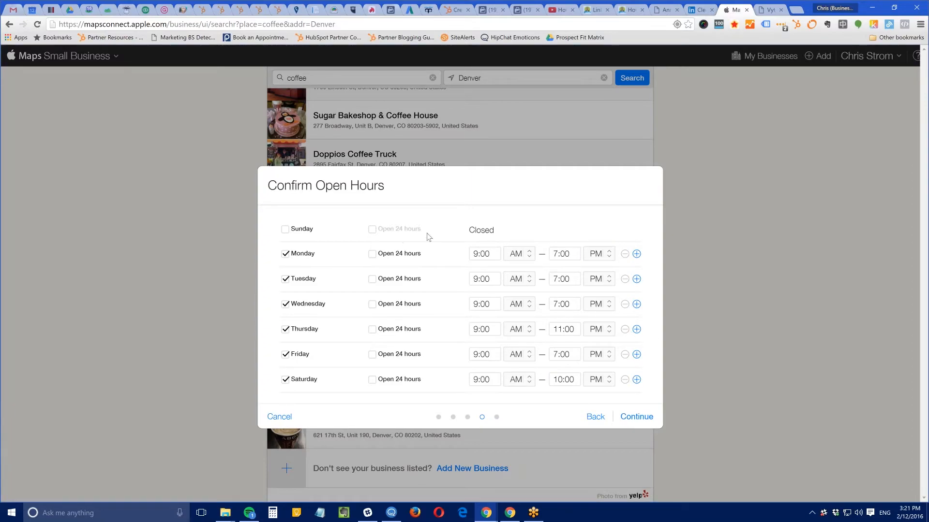
click(637, 417)
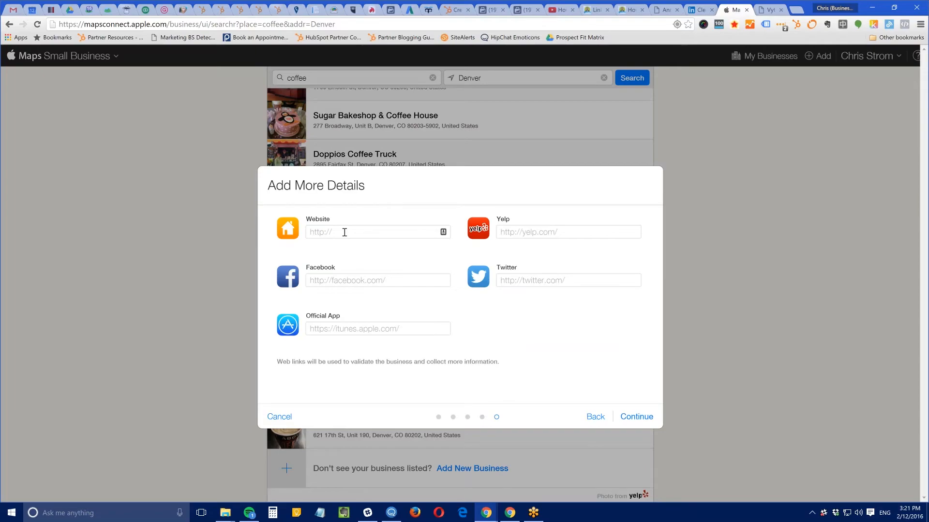
Finish Add More Details and dismiss the 'Profile is not submitted' notice to view Chris' Coffee
click(631, 418)
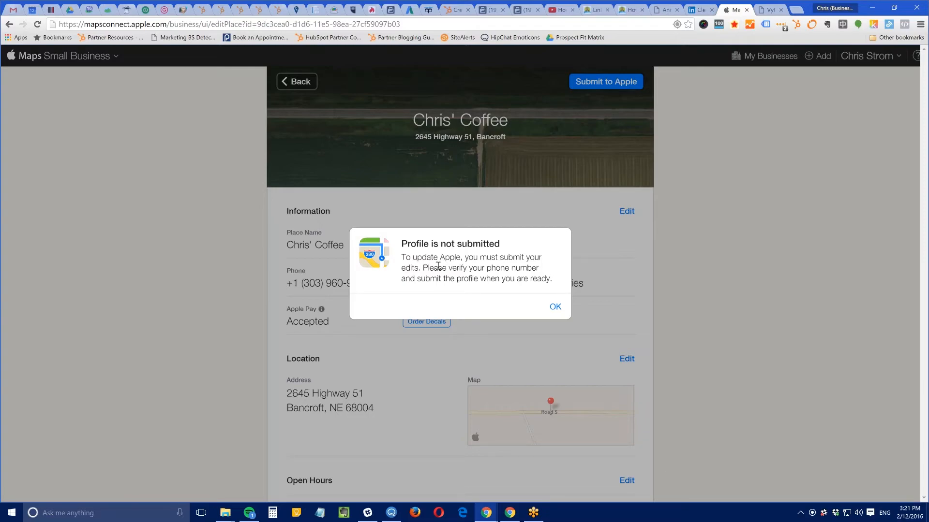
click(555, 307)
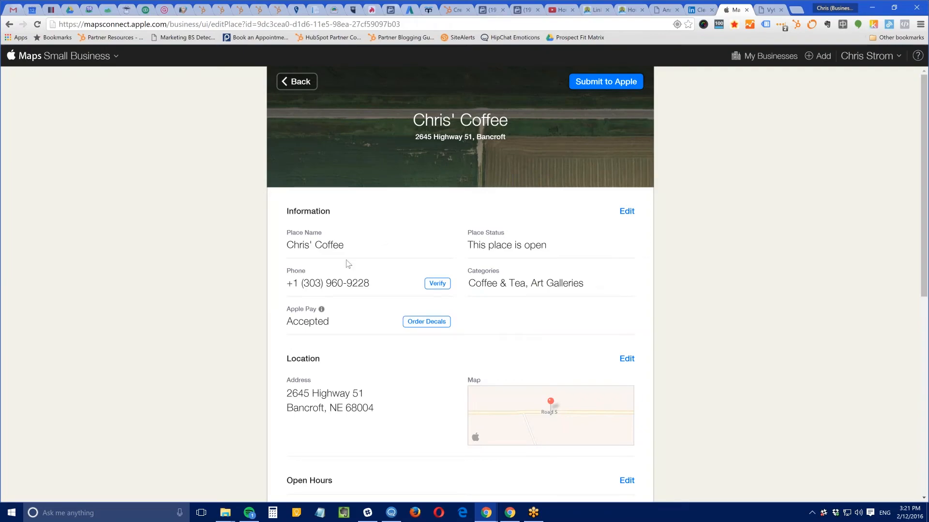
scroll(372, 263, down, 6)
Open the ClearPivot listing from My Businesses and check its Nov 2, 2015 published date
scroll(460, 290, up, 6)
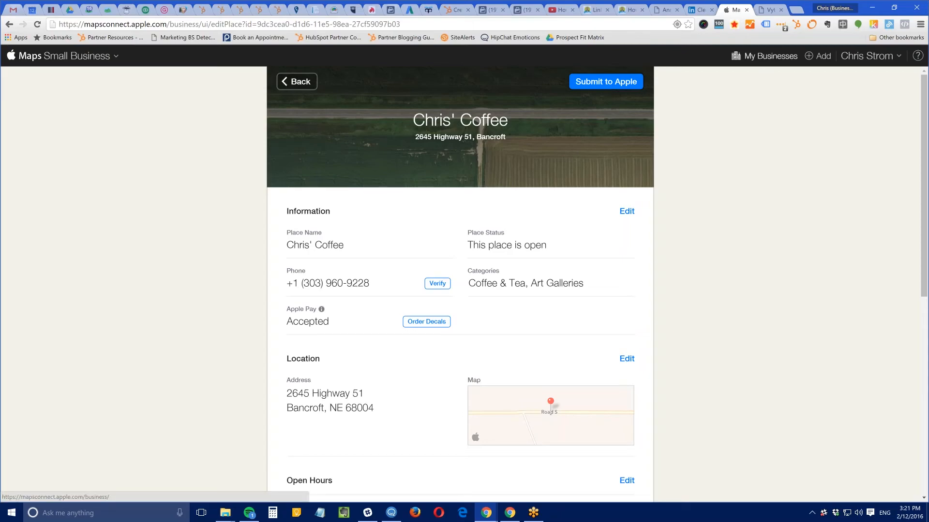
click(770, 56)
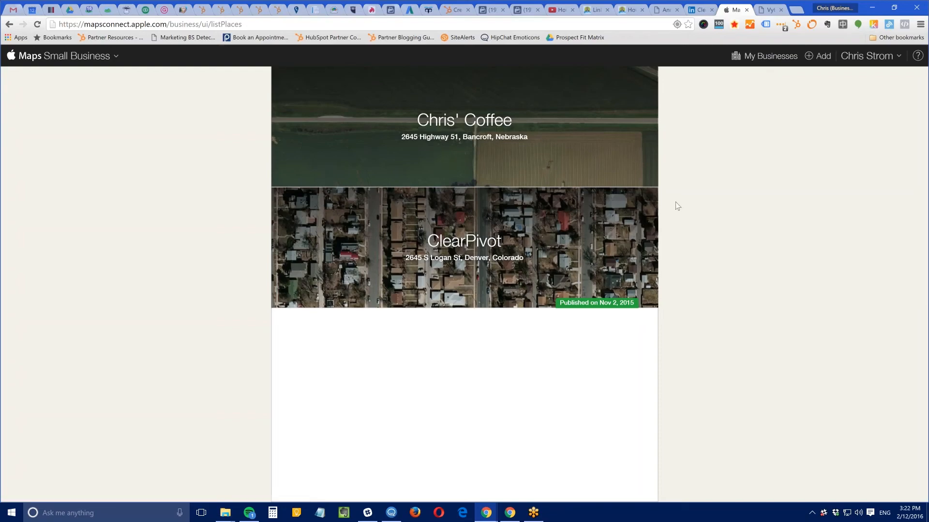
click(457, 246)
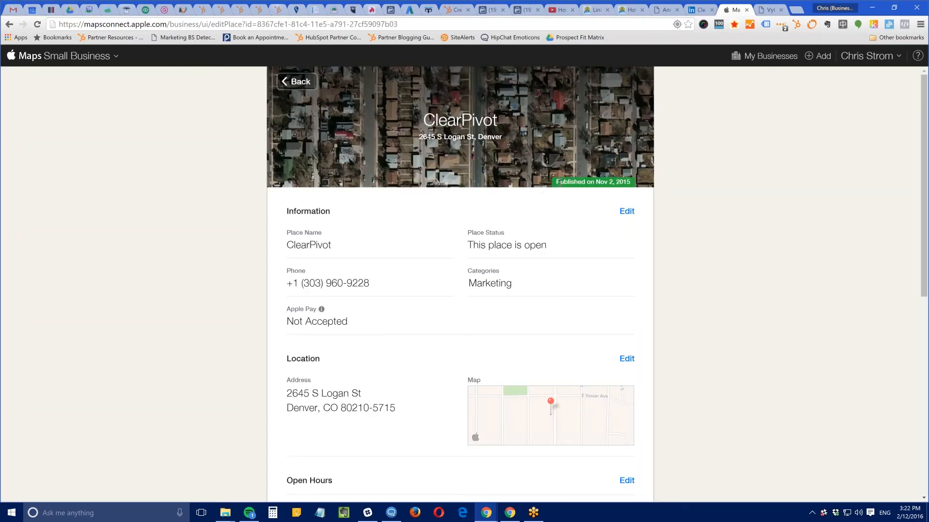
drag(556, 182, 630, 181)
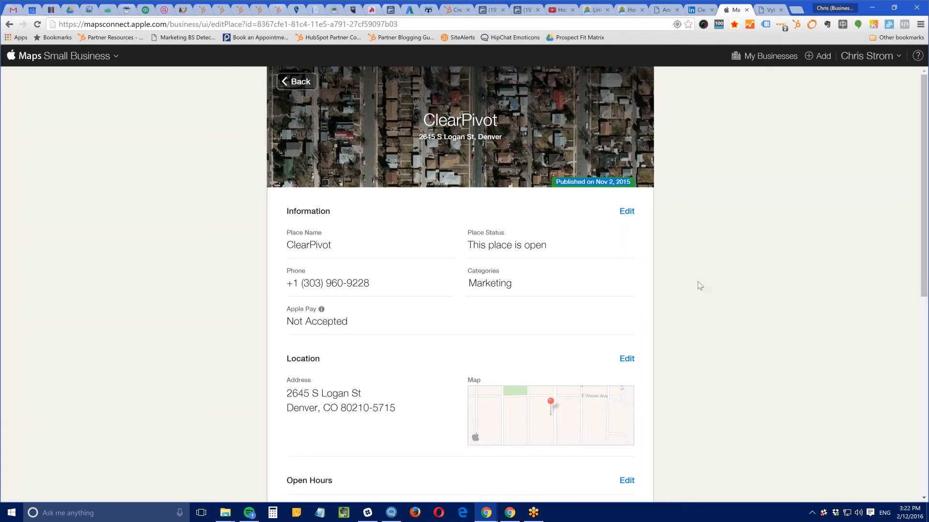
scroll(698, 281, down, 7)
scroll(698, 282, up, 7)
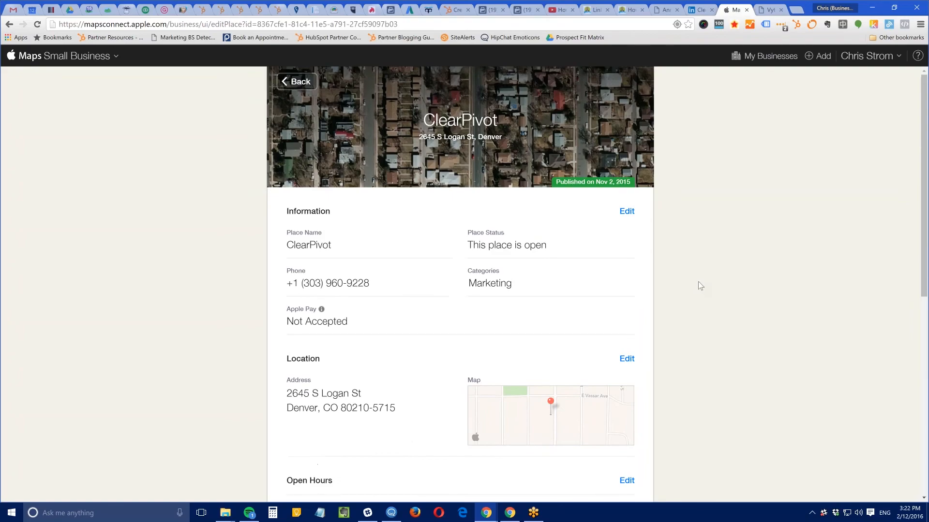